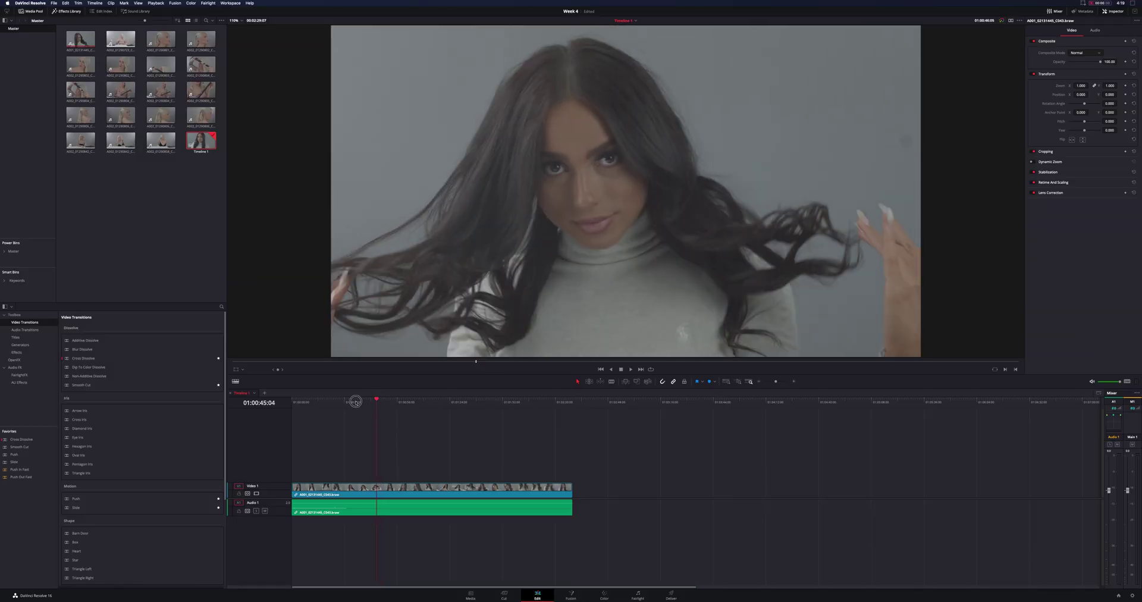
Scrub through the portrait clip to preview it, then switch to the Color page
drag(355, 401, 411, 396)
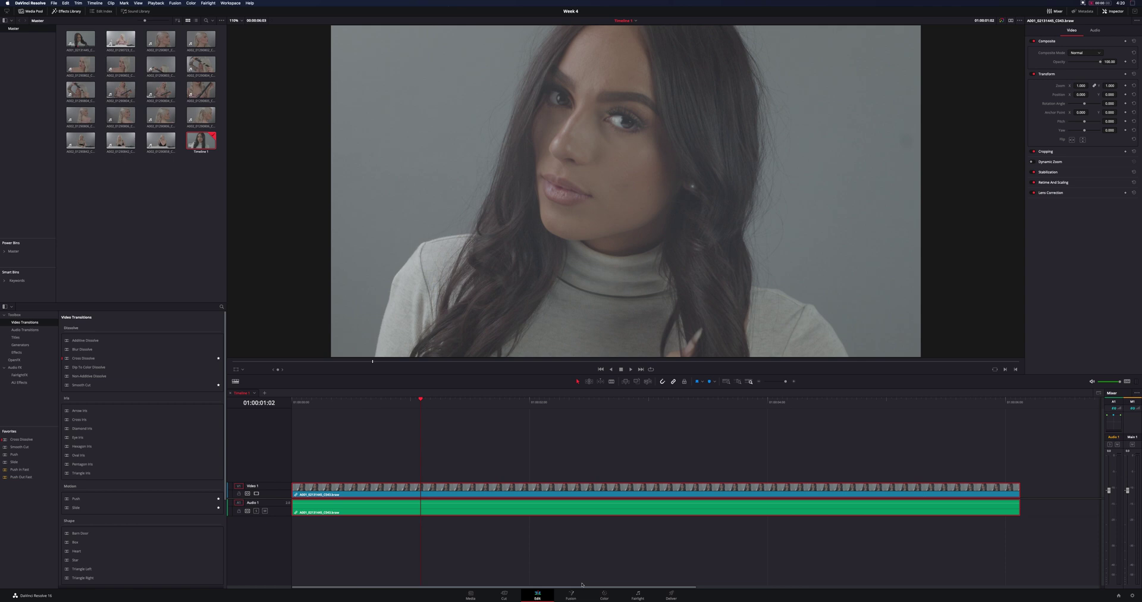
click(605, 597)
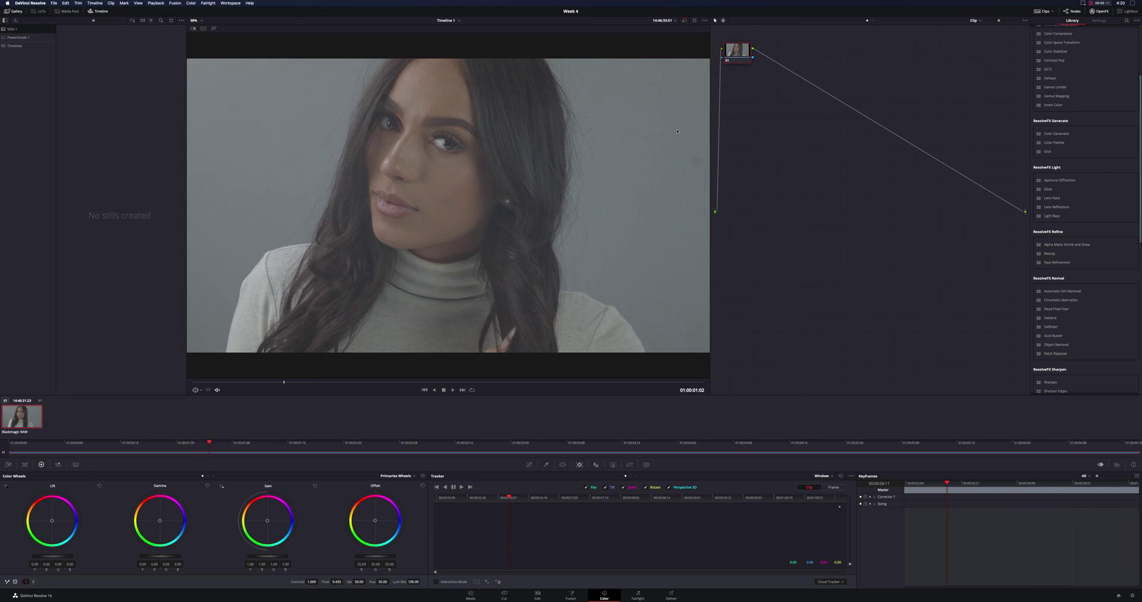
Add a second serial correction node with Alt+S and rearrange the nodes in the node graph
key(alt+s)
drag(734, 53, 801, 59)
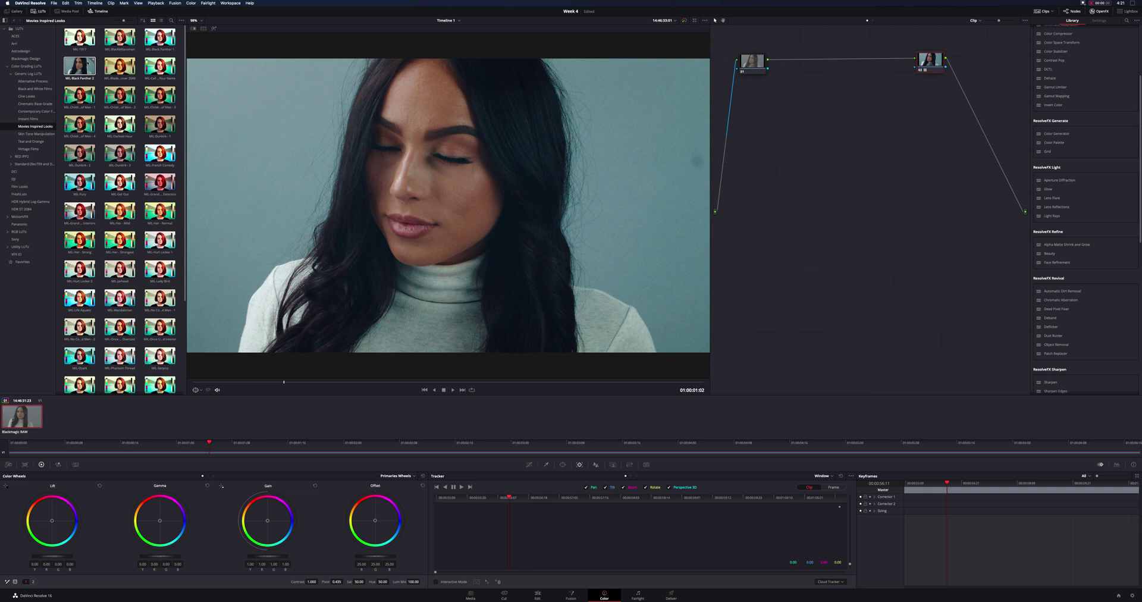
Add node 03 between nodes 01 and 02, apply Face Refinement to it, and analyse the face
key(alt+s)
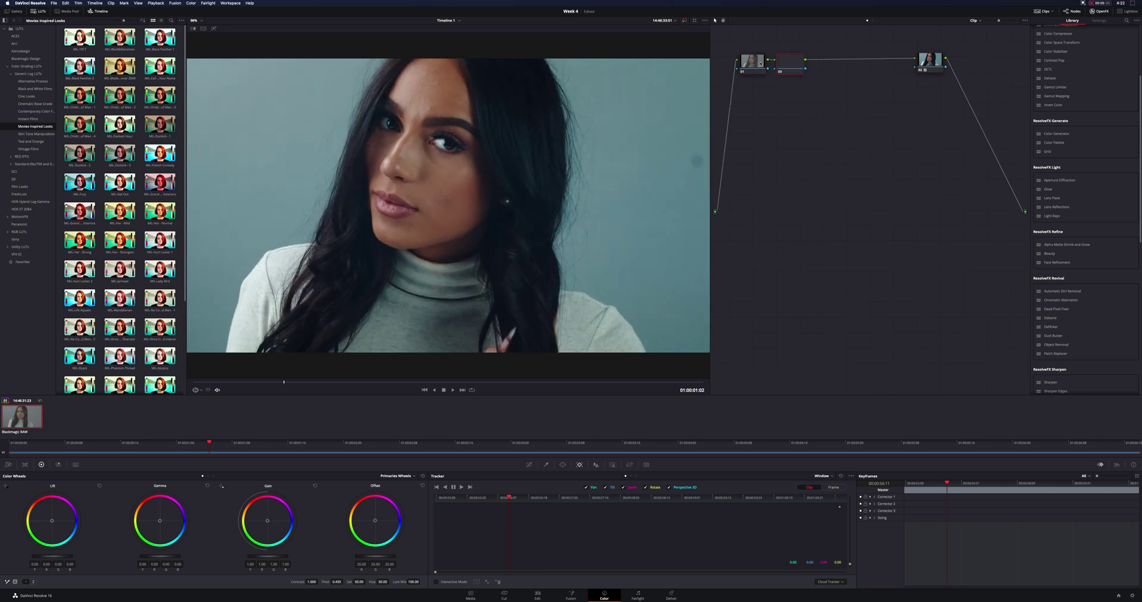
drag(794, 59, 847, 60)
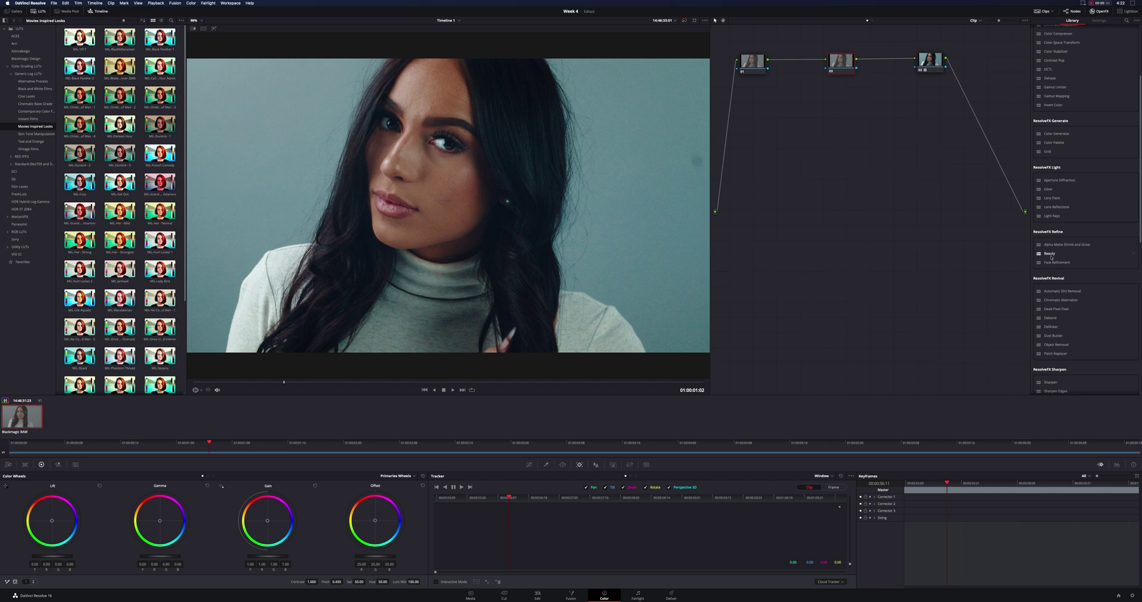
drag(1057, 263, 855, 62)
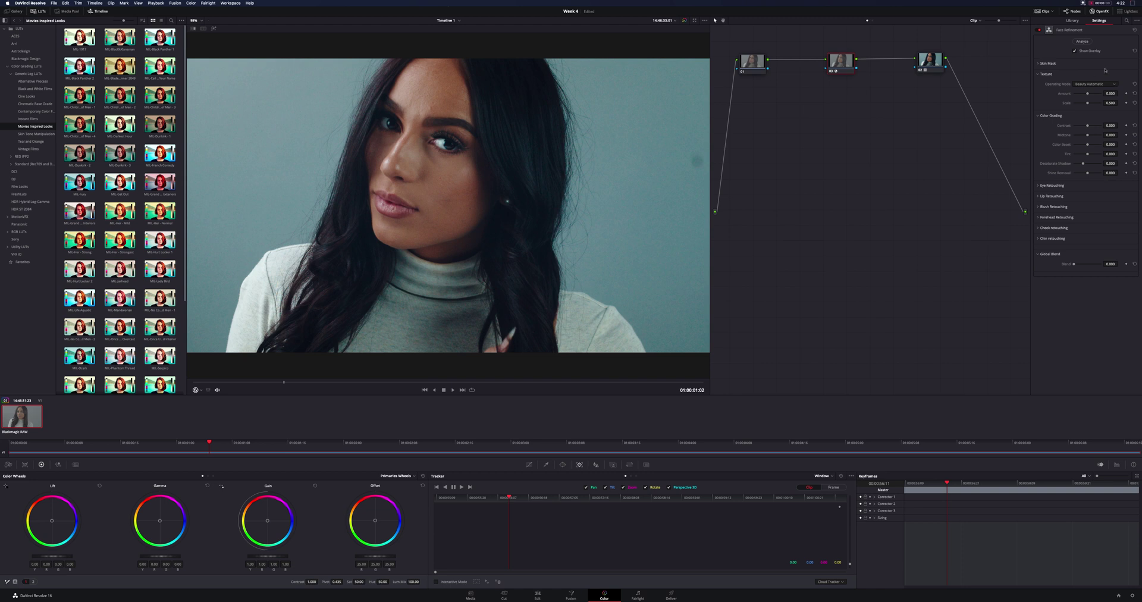
click(1081, 42)
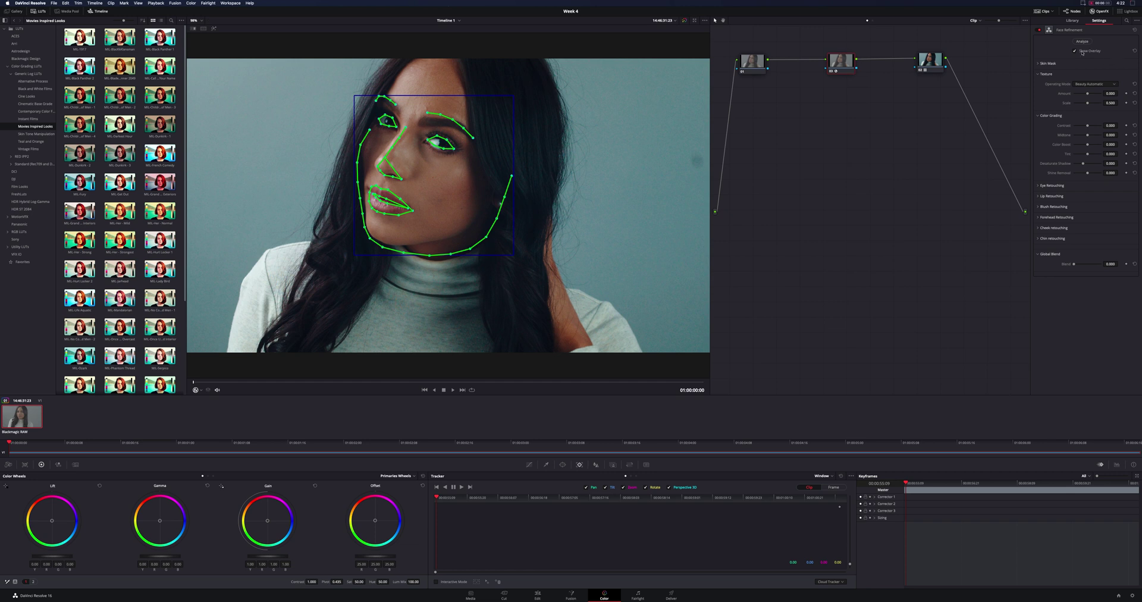
Turn off Show Overlay, toggle Show Mask to inspect the skin mask, then collapse Skin Mask
click(1075, 51)
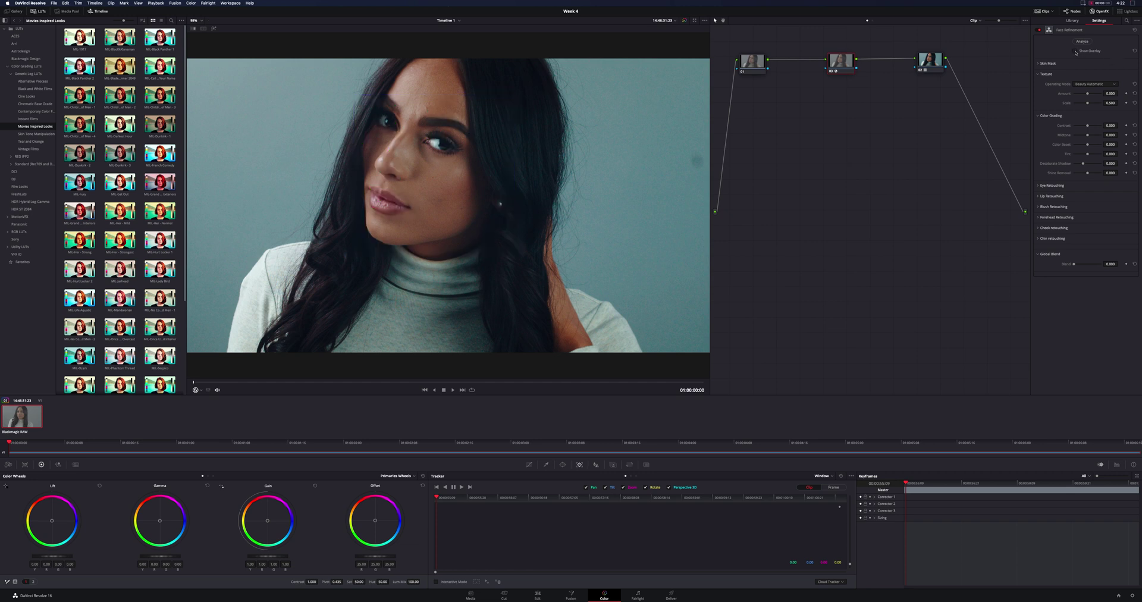
click(1048, 63)
click(1075, 120)
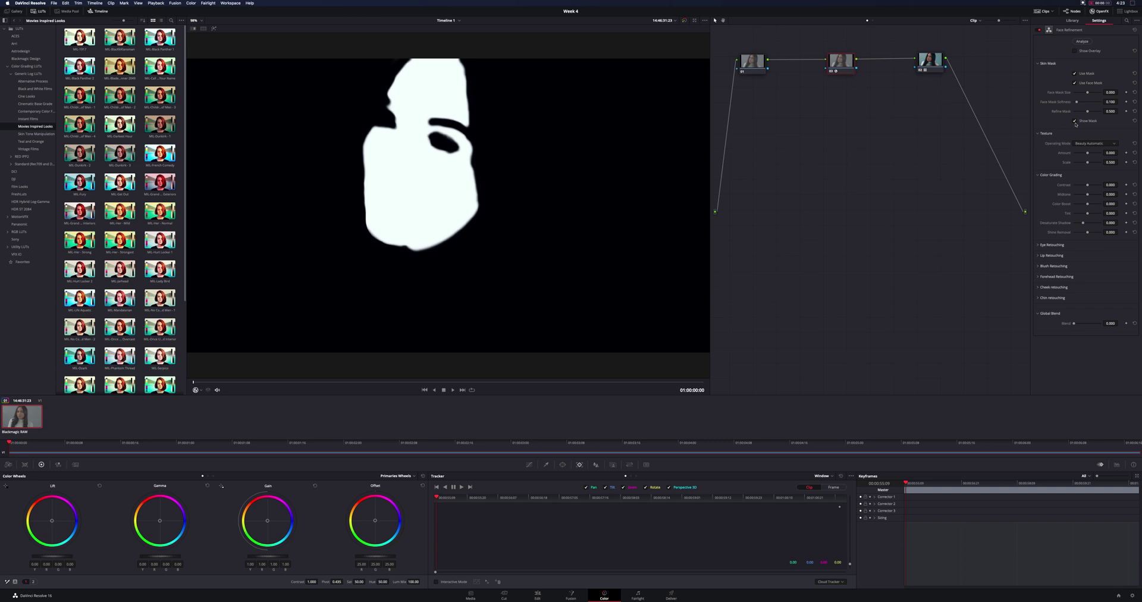
click(1075, 121)
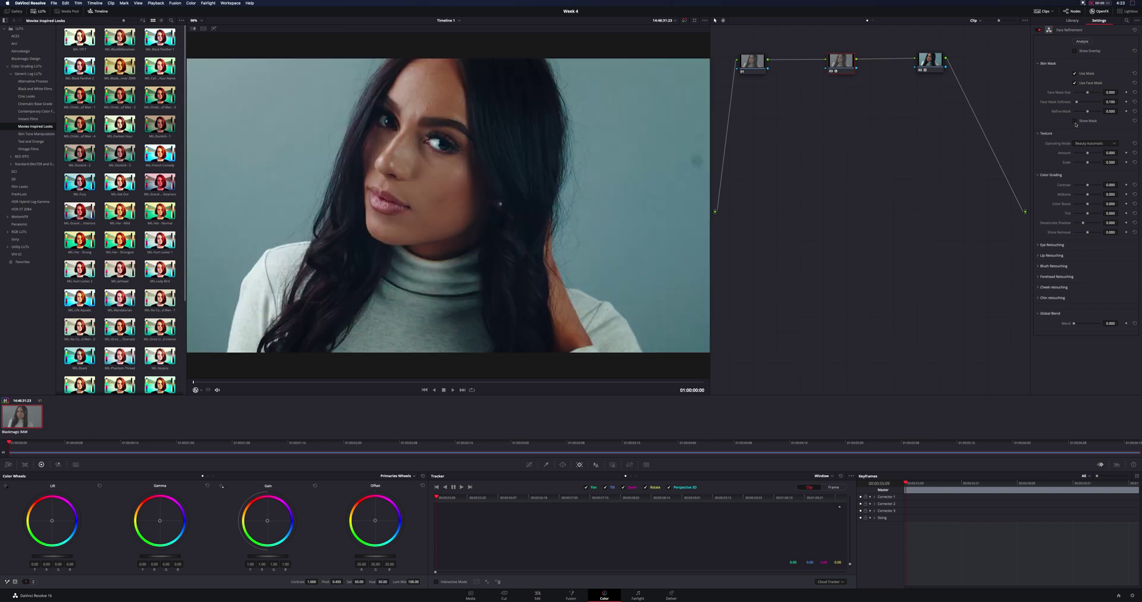
click(1075, 121)
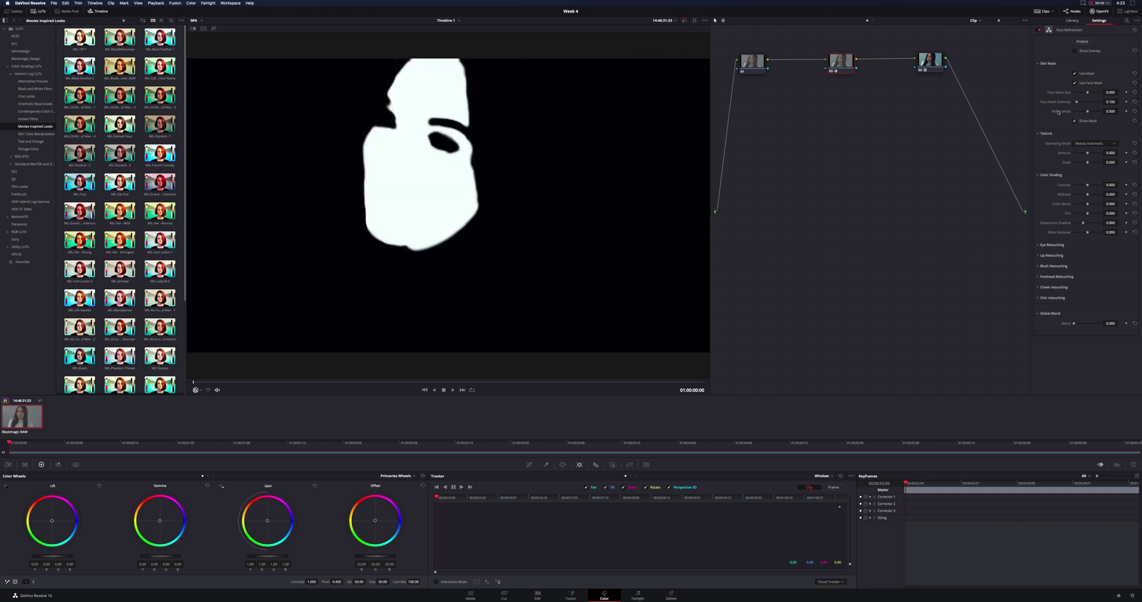
click(1038, 62)
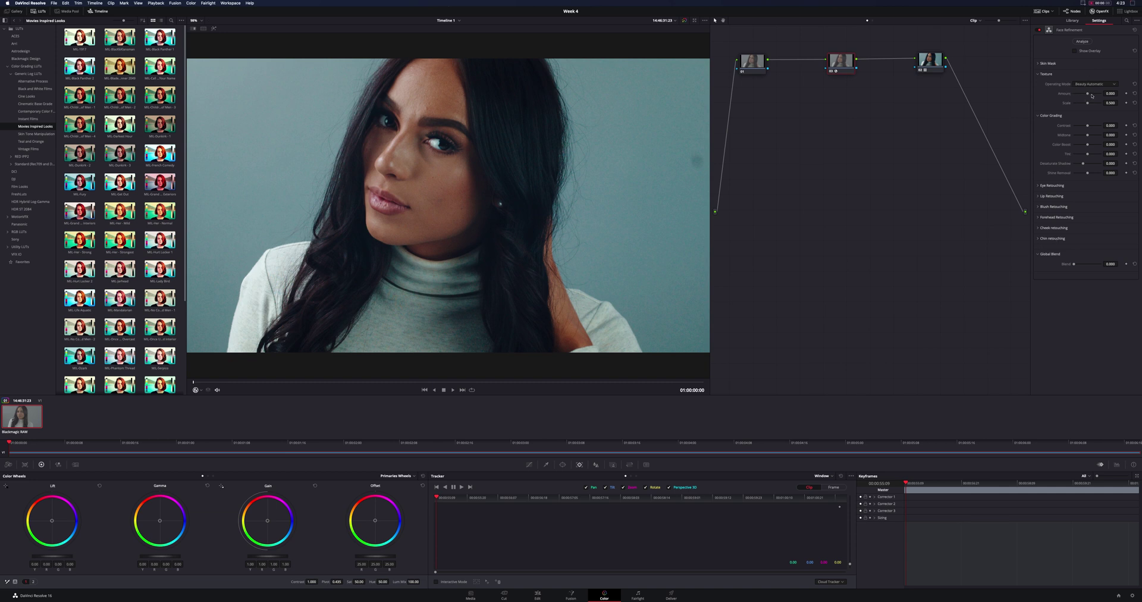
Raise the skin Texture Amount, scrub the clip to review, then settle it near 0.356
drag(1090, 96, 1097, 95)
drag(232, 382, 448, 375)
drag(515, 363, 214, 362)
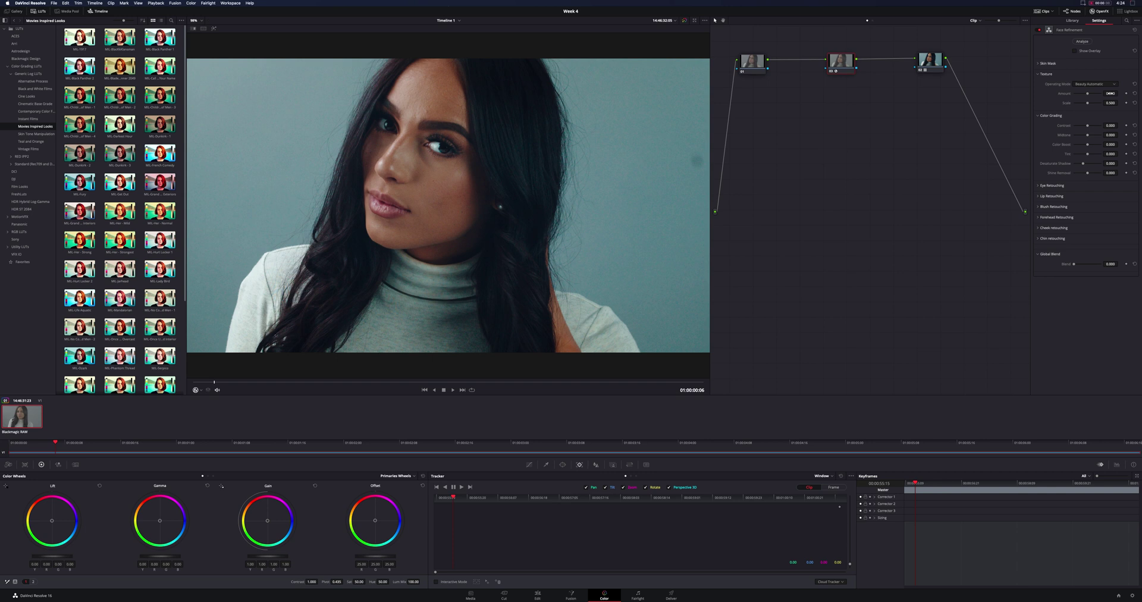
drag(1109, 93, 1117, 93)
Try face Contrast down to -1.000 and back, then set Color Boost to 0.082
drag(1087, 125, 1043, 123)
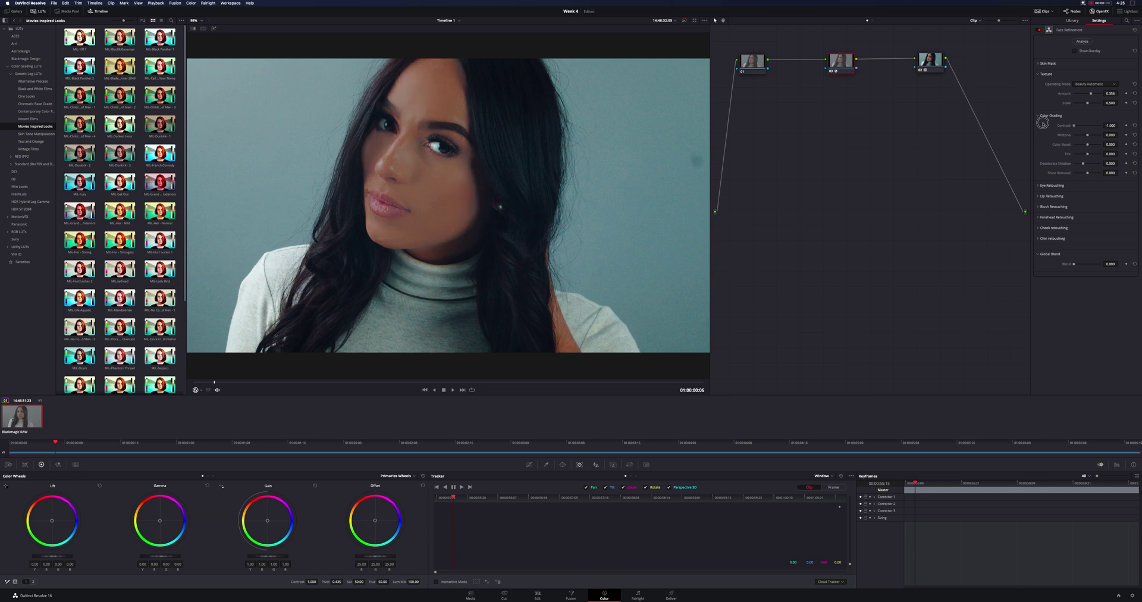
drag(1043, 123, 1088, 126)
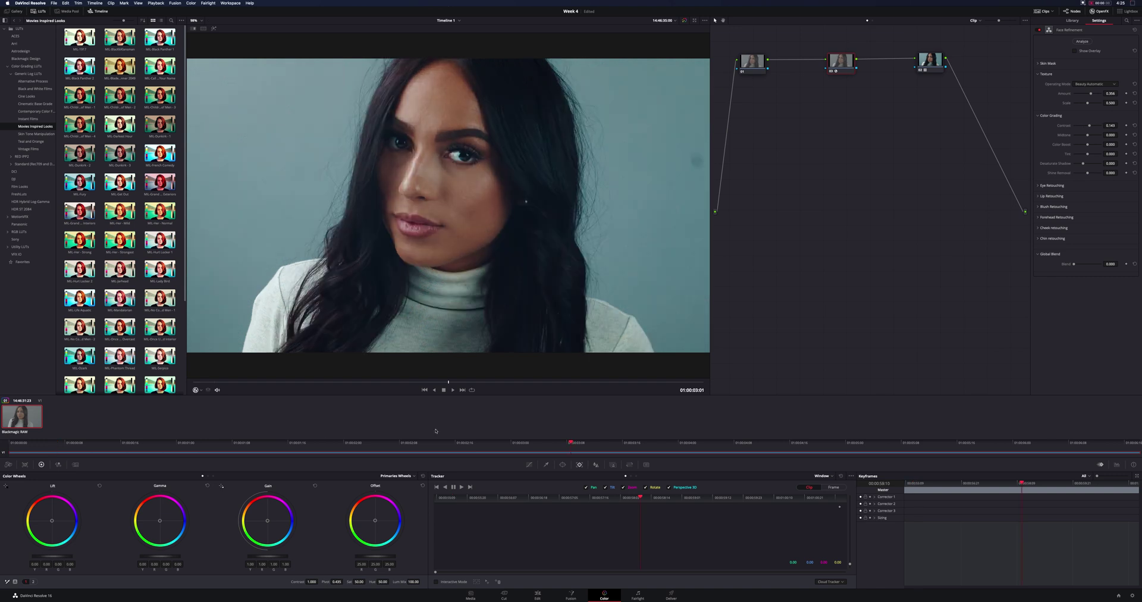
click(217, 383)
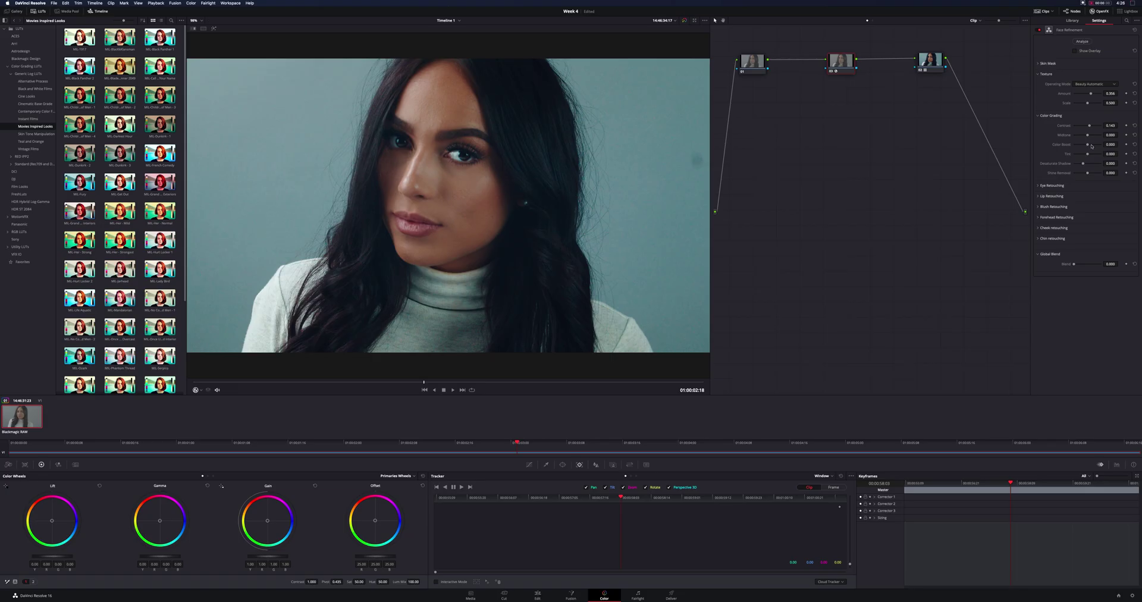
click(1091, 145)
drag(1092, 145, 1086, 145)
Lower Color Boost to 0.061, add Shine Removal, and set eye Sharpening to 0.041
click(1088, 148)
click(1091, 173)
click(1040, 186)
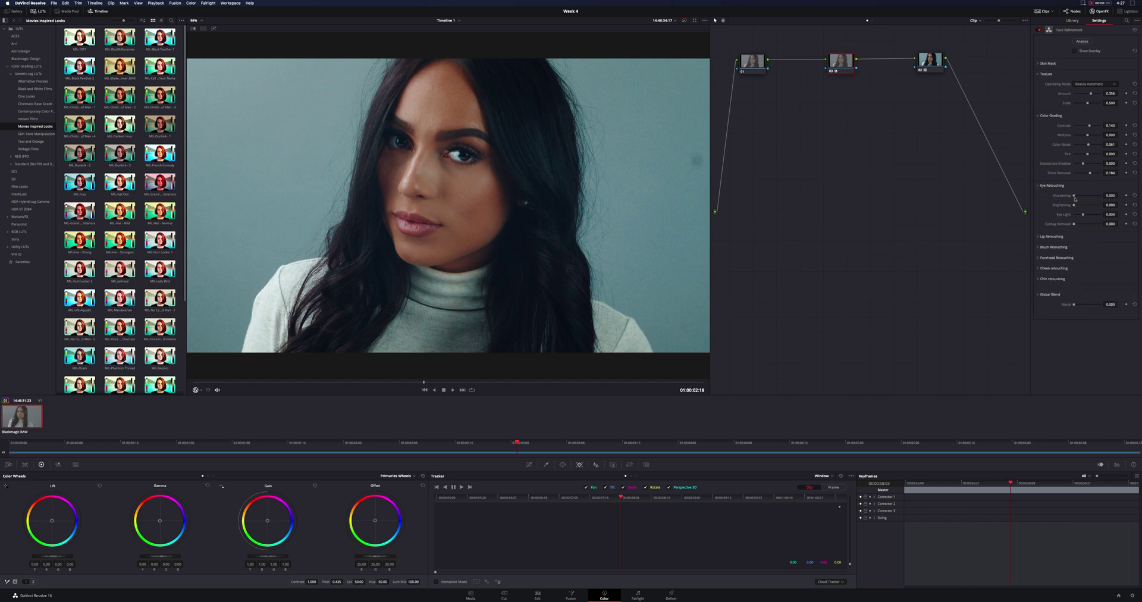
mouse_move(1074, 196)
mouse_down()
mouse_move(1123, 196)
mouse_move(1076, 195)
mouse_up()
drag(1075, 195, 1075, 197)
Brighten the eyes slightly and set Eye Light to 0.159
click(1056, 204)
drag(1082, 216, 1089, 214)
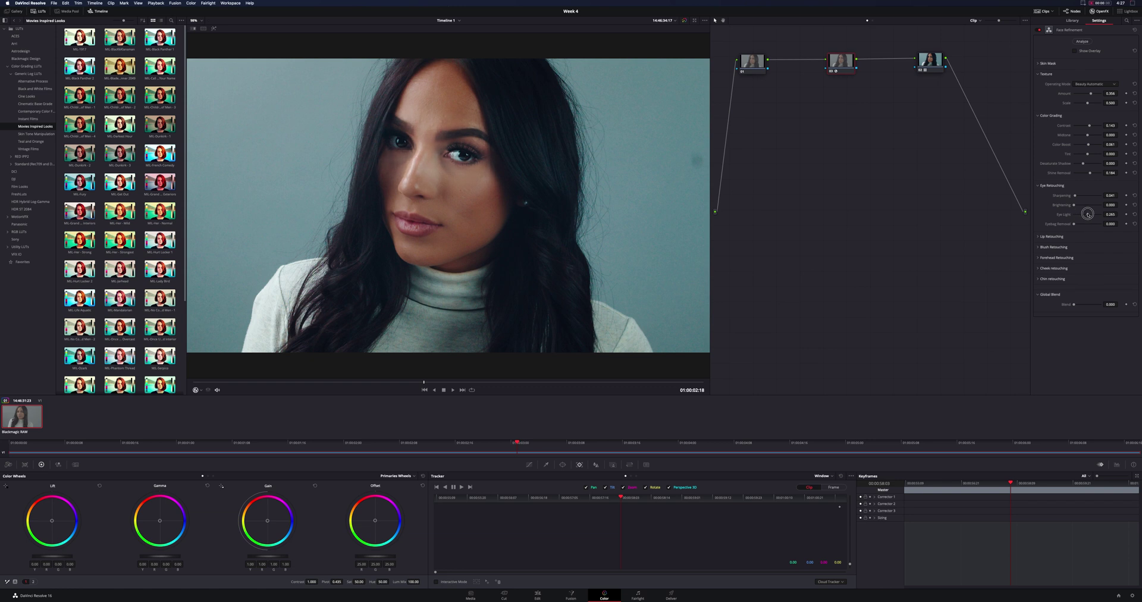
drag(1088, 215, 1085, 214)
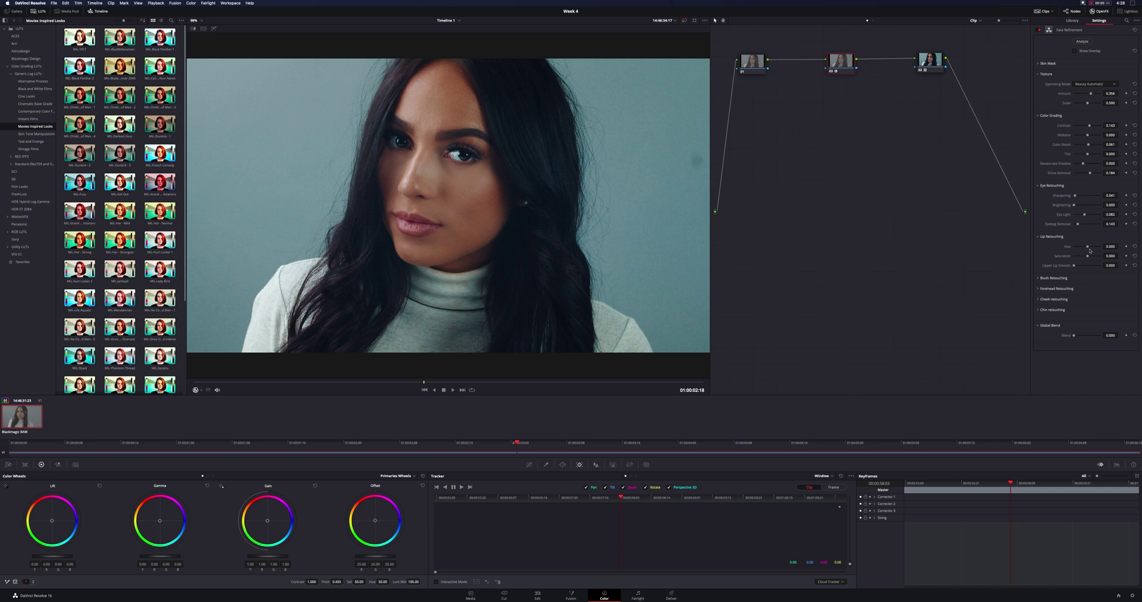
Adjust the Lip Retouching hue and lower lip saturation, correcting the hue to remove the green tint
drag(1088, 247, 1081, 246)
click(1082, 256)
drag(1082, 256, 1072, 256)
click(1081, 246)
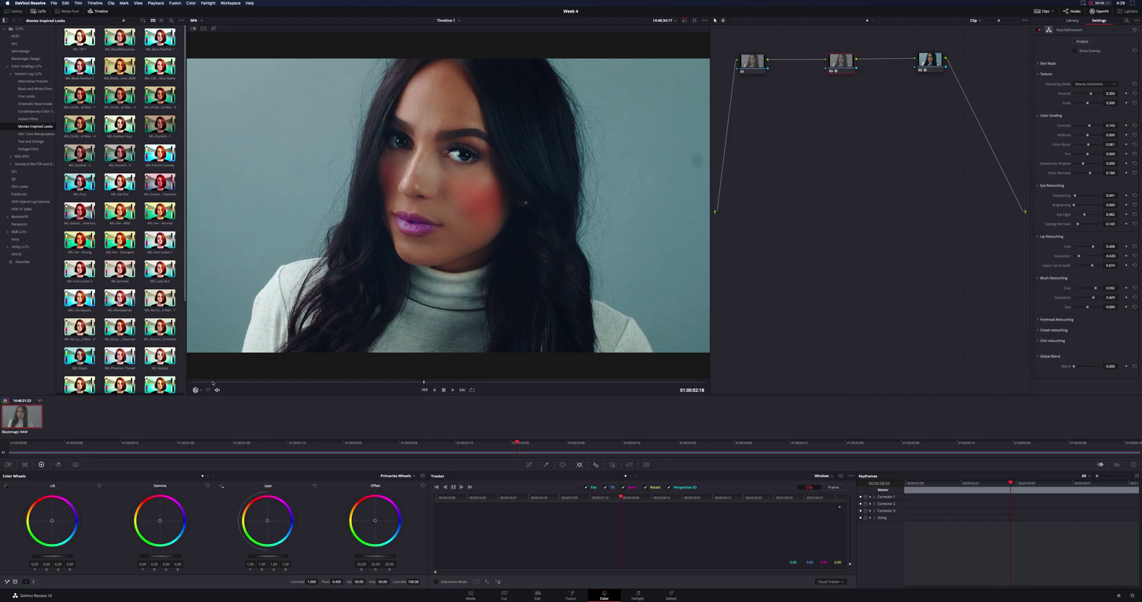
Play the clip back from the start to review the lip and blush retouching
click(211, 382)
key(space)
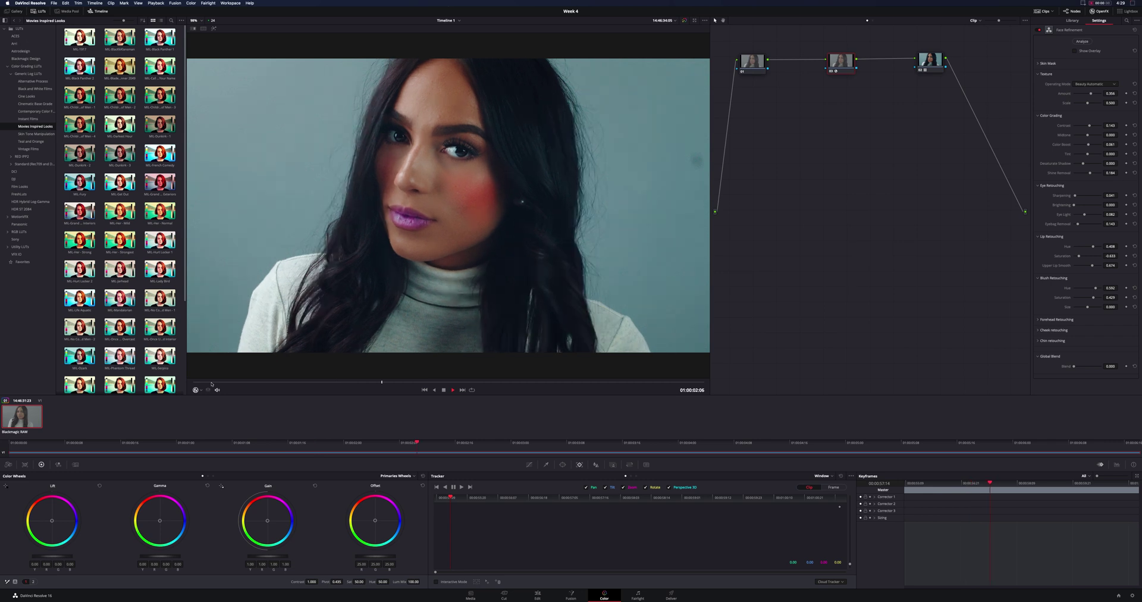
click(211, 383)
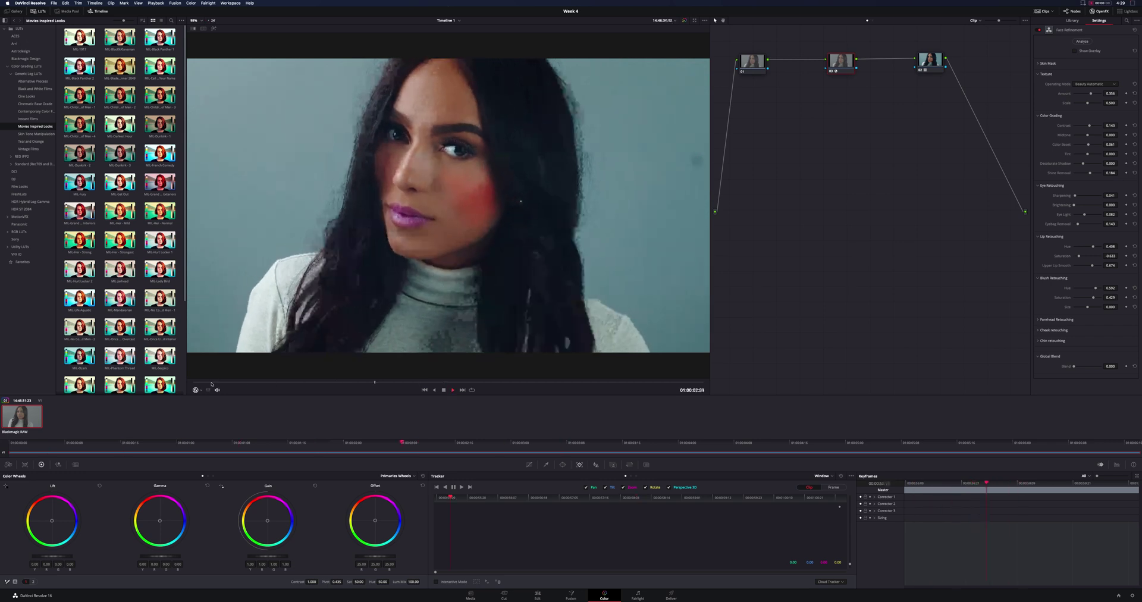
Reset Blush Hue to zero, set Lip Saturation to 0.510, and test Global Blend at 1.0 then 0
double_click(1066, 289)
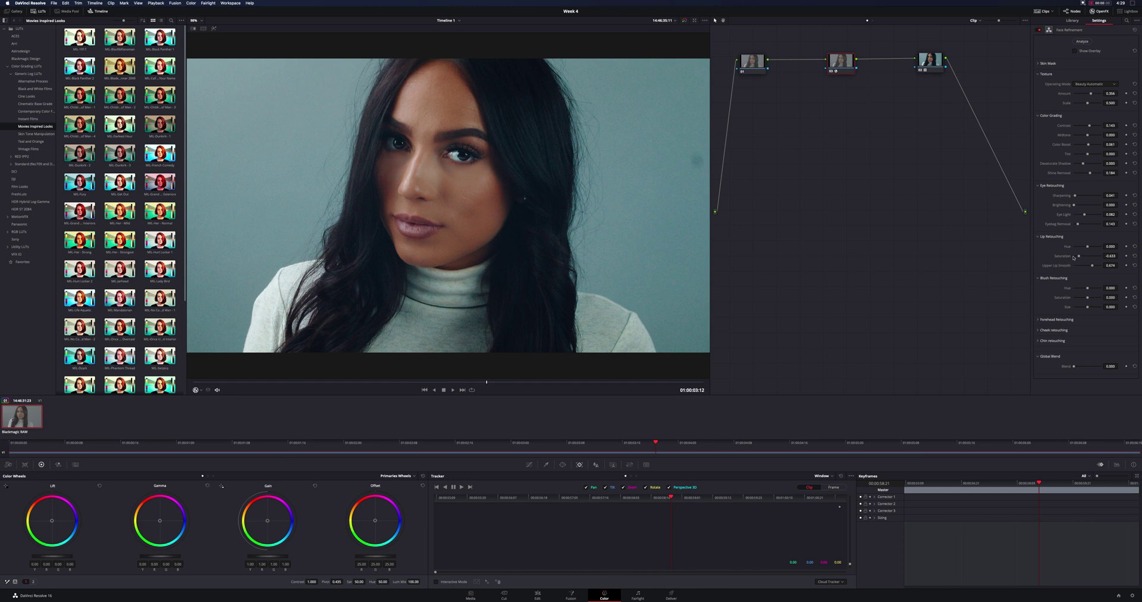
drag(1080, 257, 1089, 256)
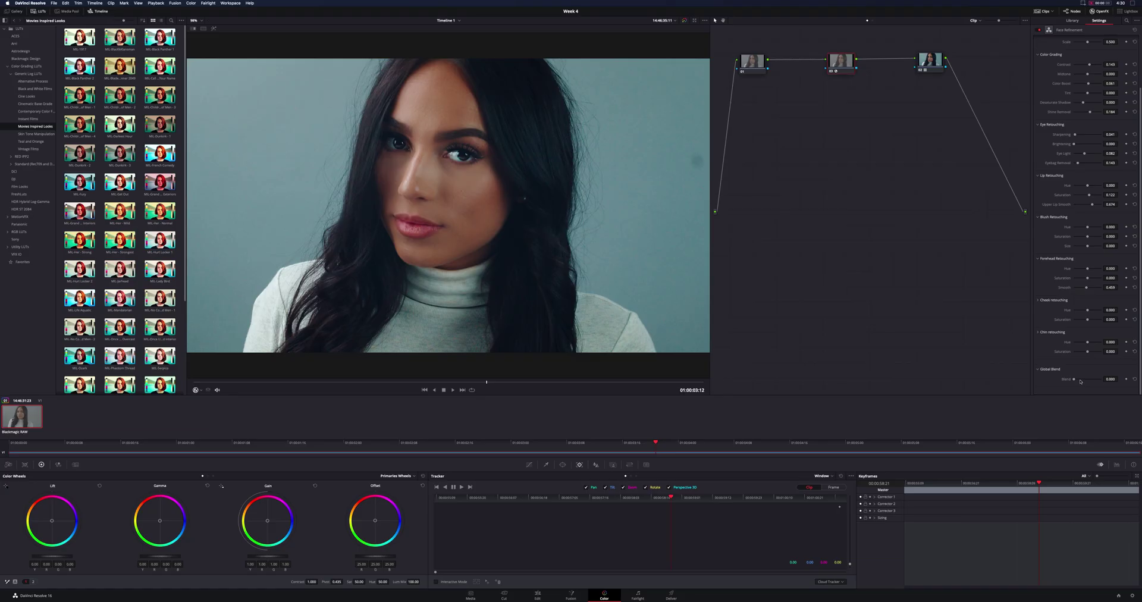
drag(1078, 381, 1131, 377)
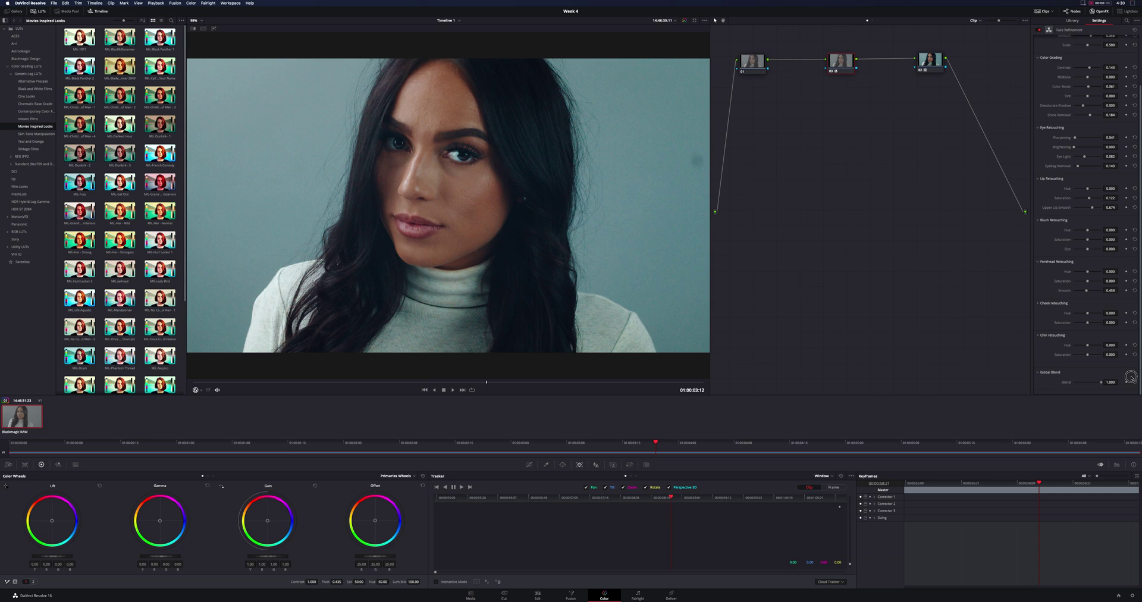
drag(1131, 377, 1051, 384)
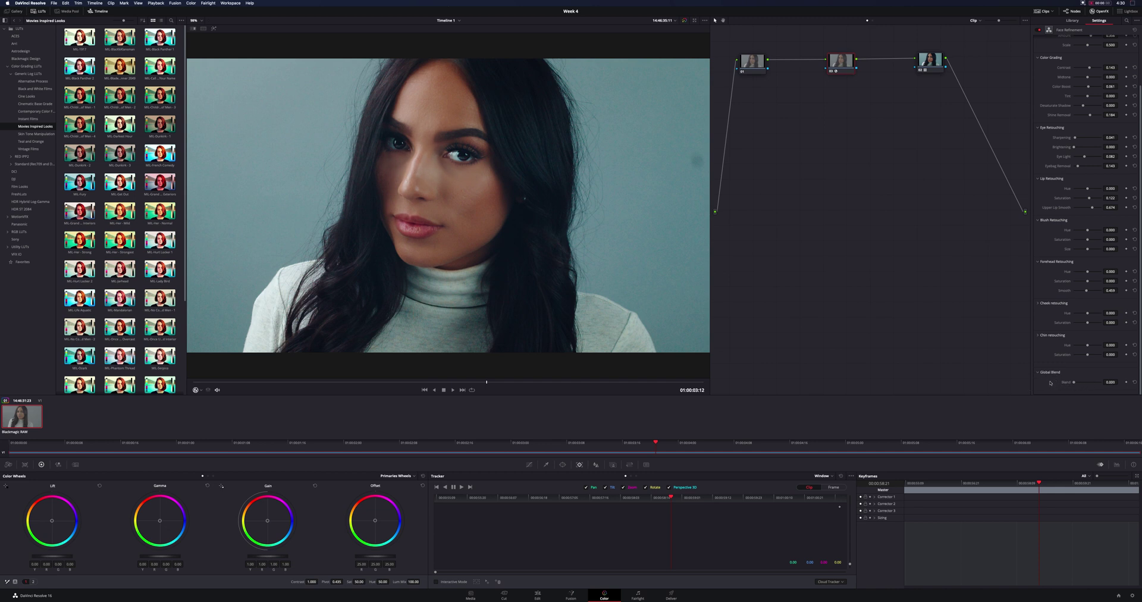
Toggle the Face Refinement node 03 off and on to compare, leave it enabled, and return to the clip start
click(831, 72)
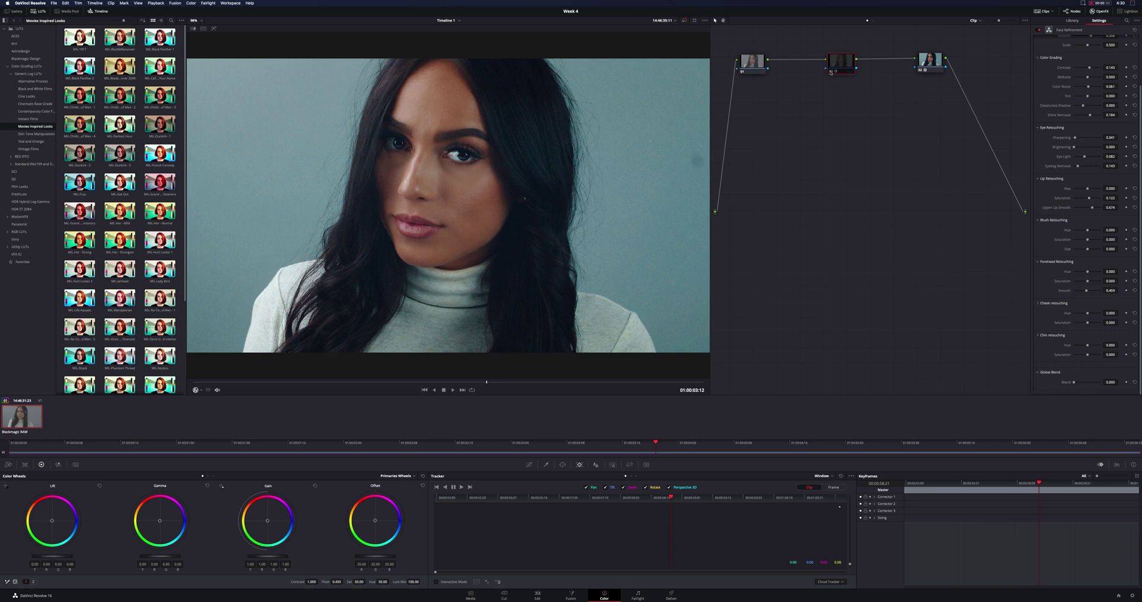
click(831, 72)
click(831, 72)
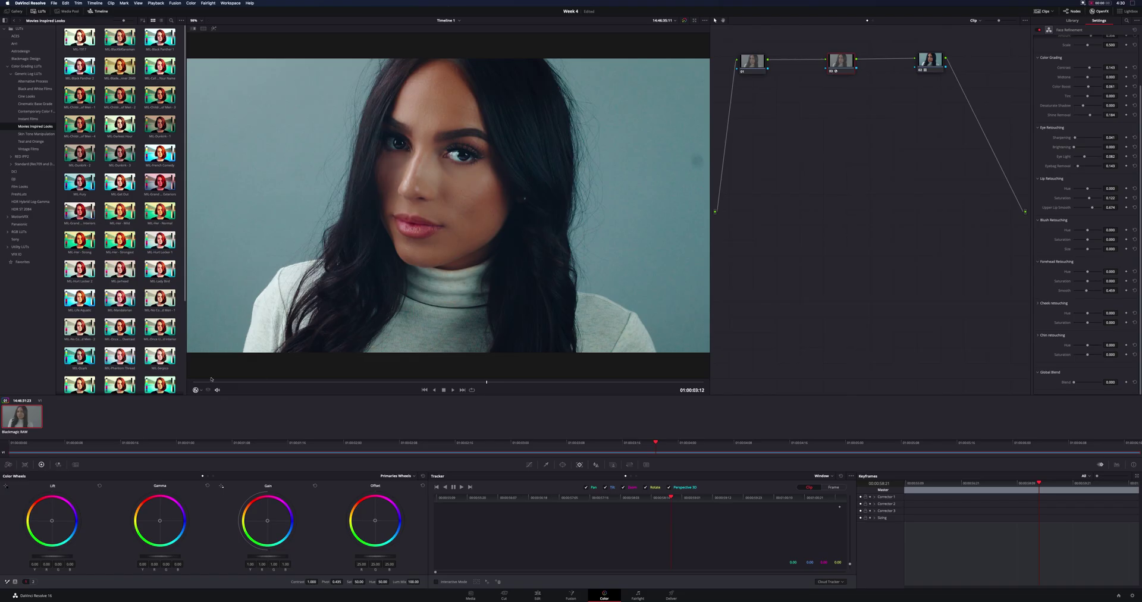
click(196, 381)
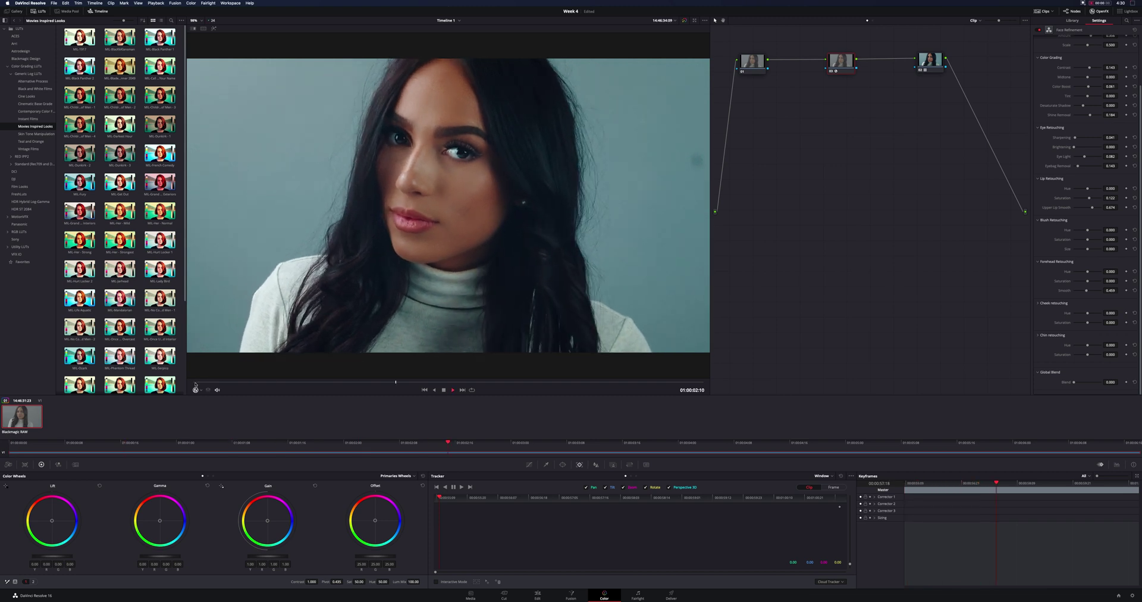
Stop playback of the Face Refinement-retouched portrait clip once it passes three seconds
key(space)
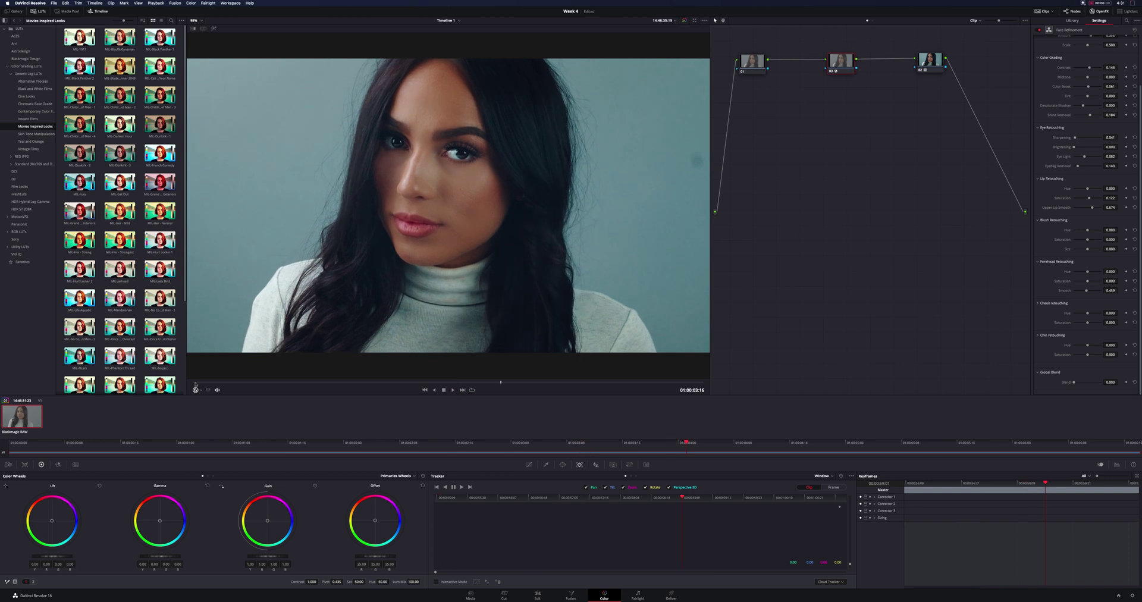